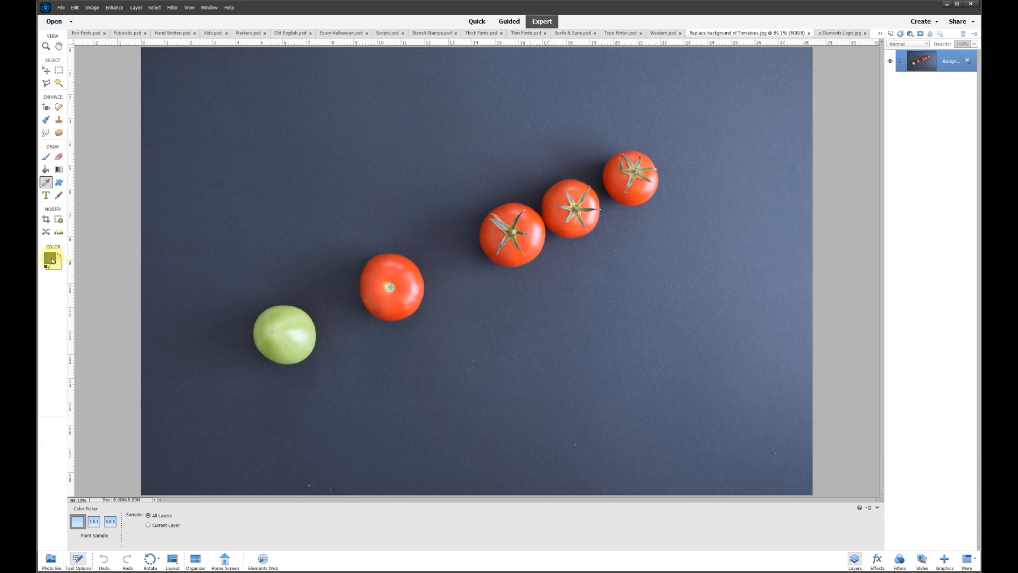
Add a new layer above the tomato photo and fill it with the slate-blue foreground color, RGB 79, 91, 115
{"action": "left_click", "coordinate": [51, 259]}
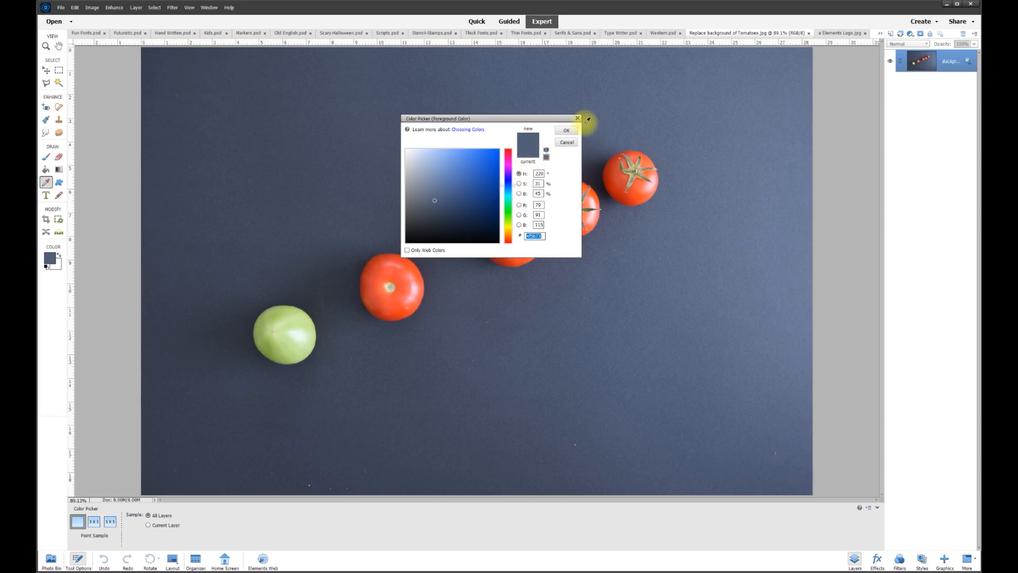
{"action": "left_click", "coordinate": [568, 132]}
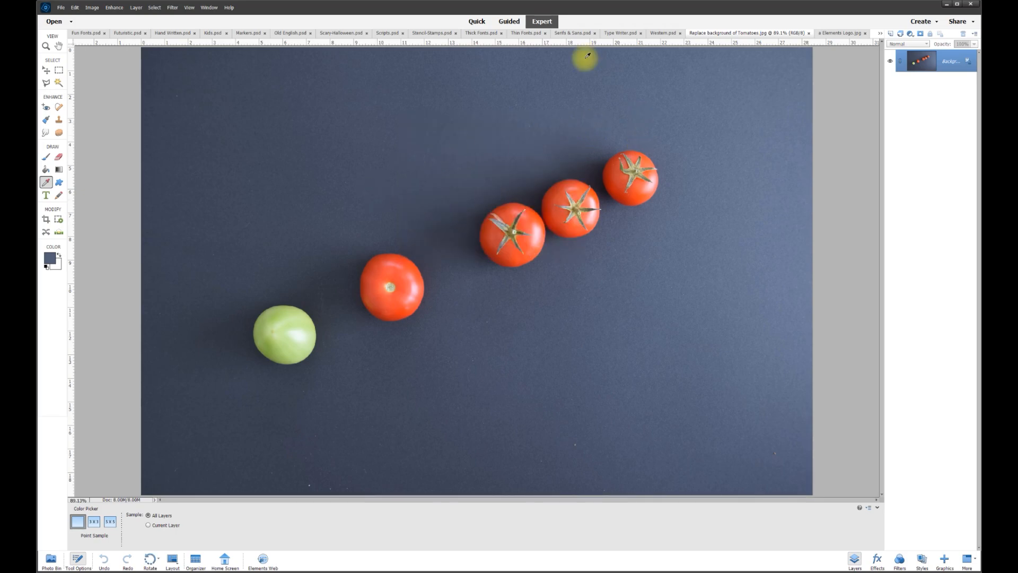
{"action": "scroll", "coordinate": [292, 140], "scroll_direction": "down", "scroll_amount": 1}
{"action": "left_click", "coordinate": [890, 35]}
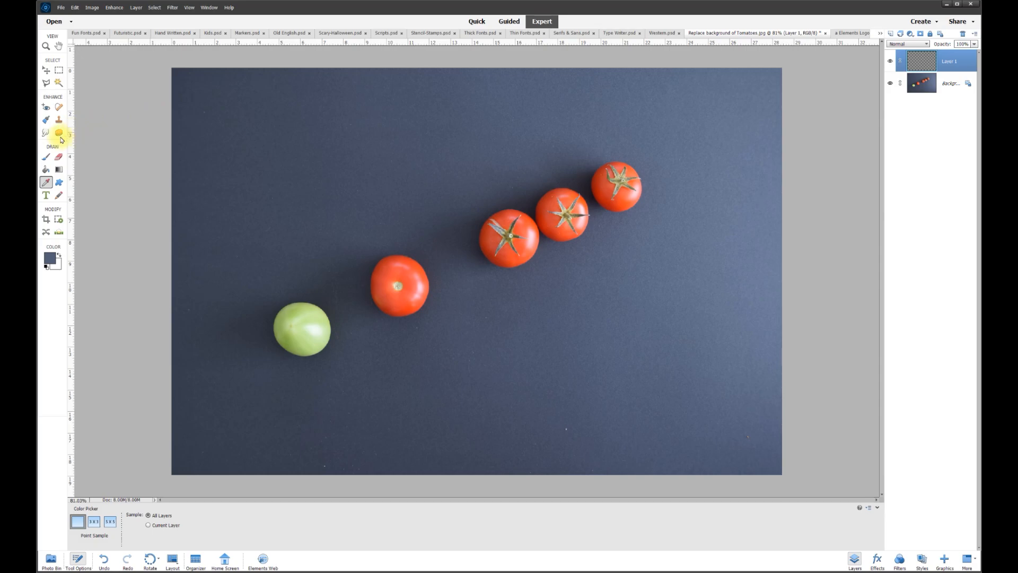
{"action": "left_click", "coordinate": [47, 169]}
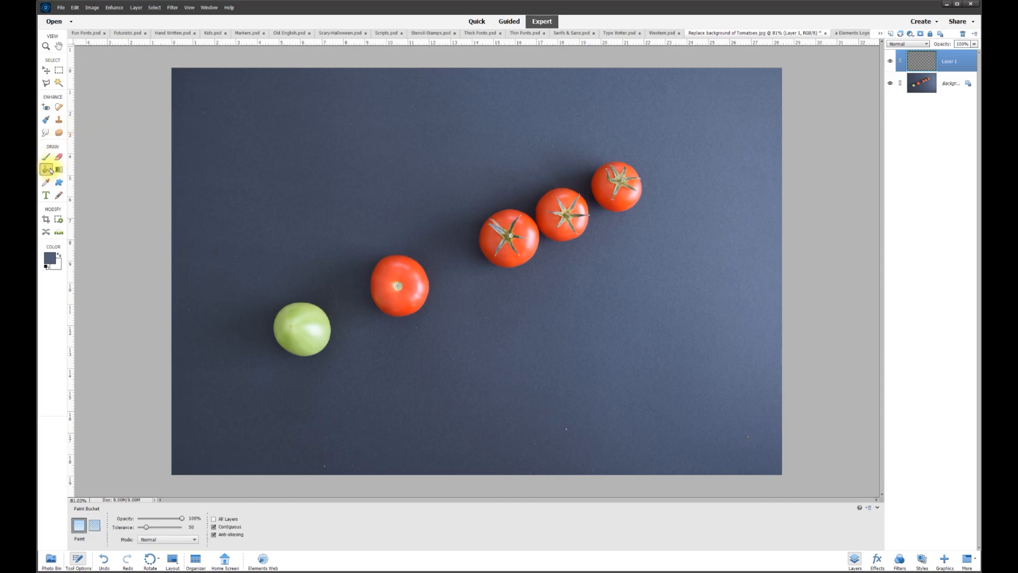
{"action": "left_click", "coordinate": [444, 183]}
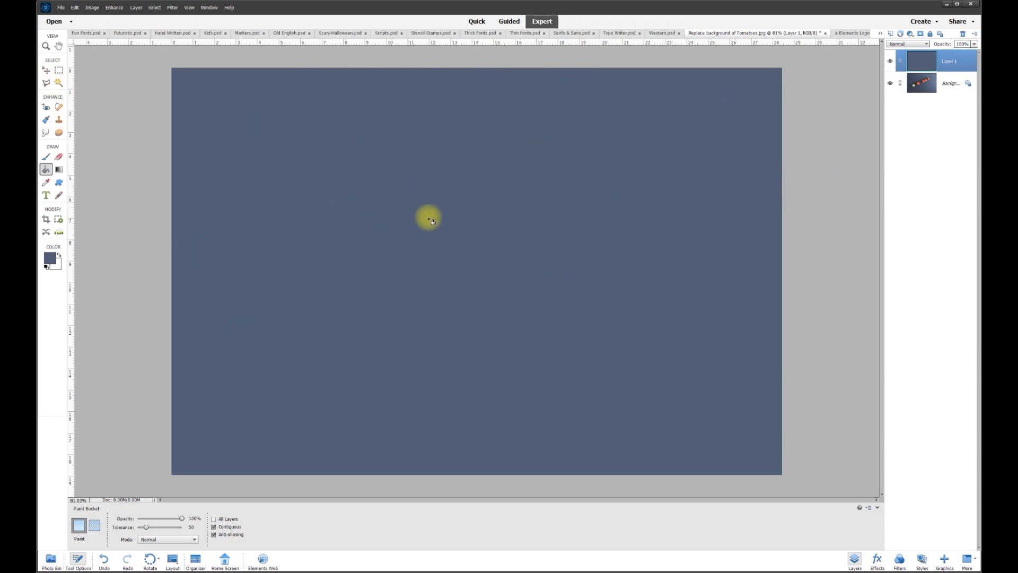
Unlock the Background photo layer and move the blue fill layer beneath it
{"action": "left_click", "coordinate": [45, 71]}
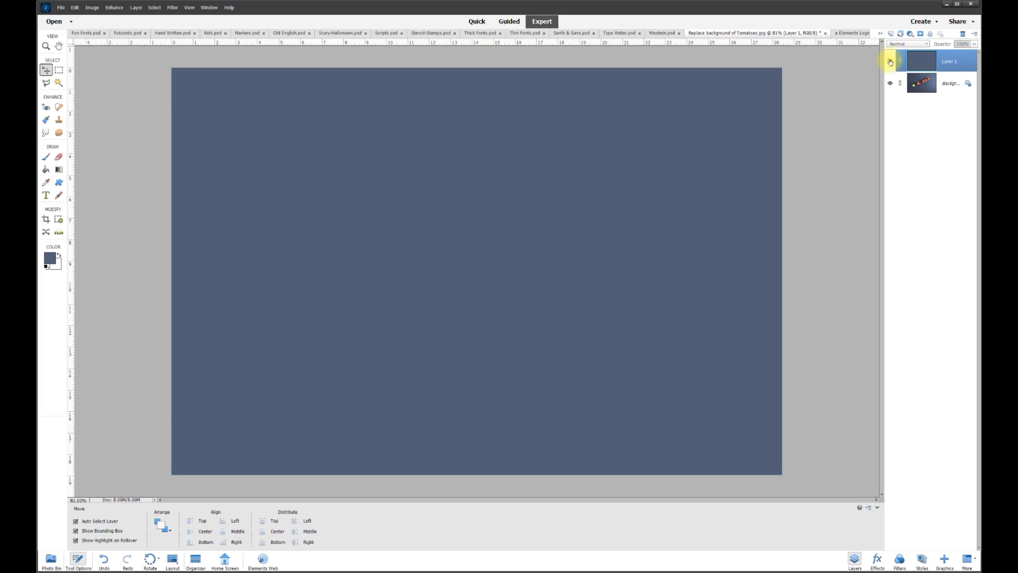
{"action": "left_click", "coordinate": [890, 61]}
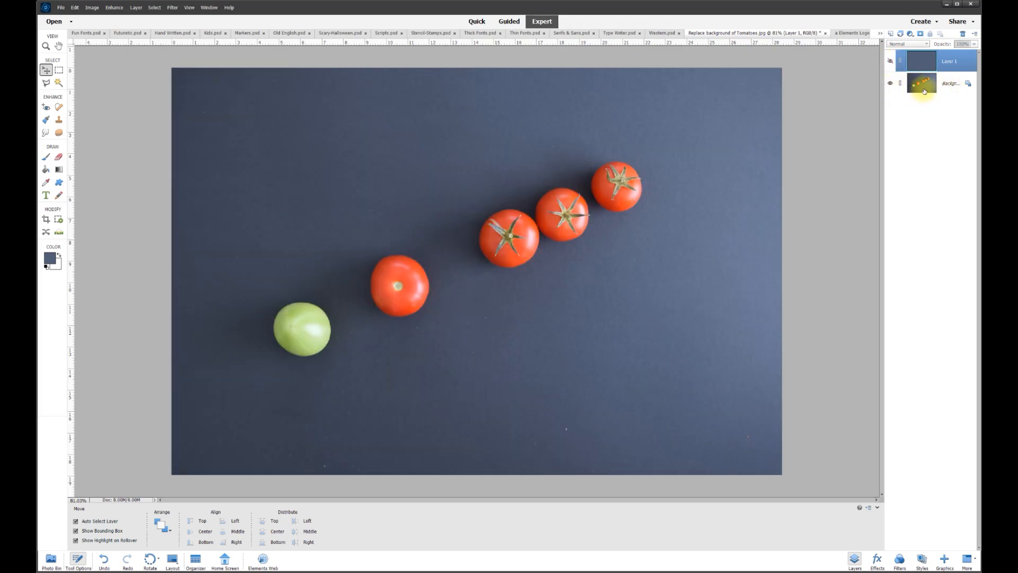
{"action": "left_click", "coordinate": [890, 62]}
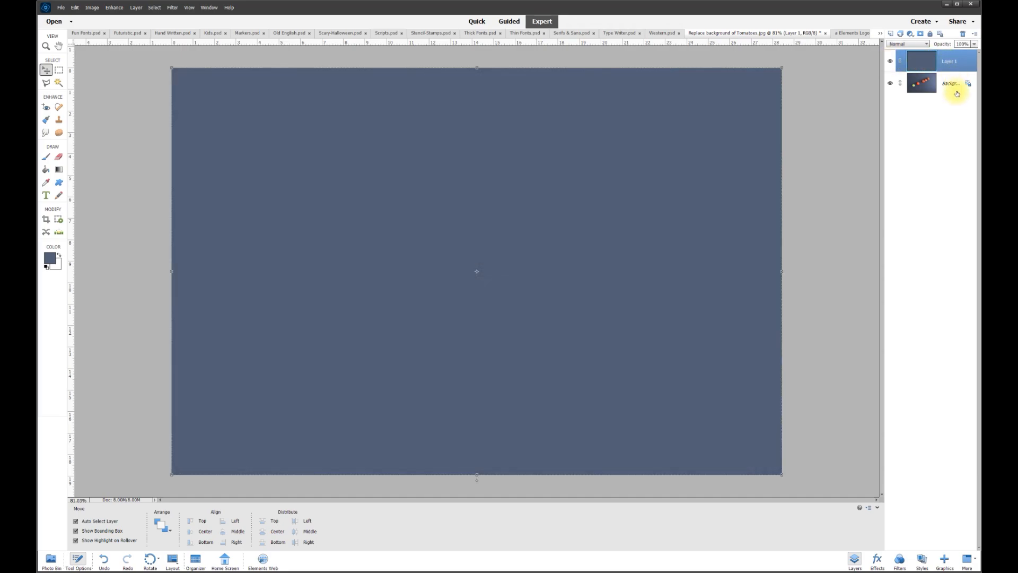
{"action": "left_click_drag", "start_coordinate": [920, 62], "coordinate": [918, 98]}
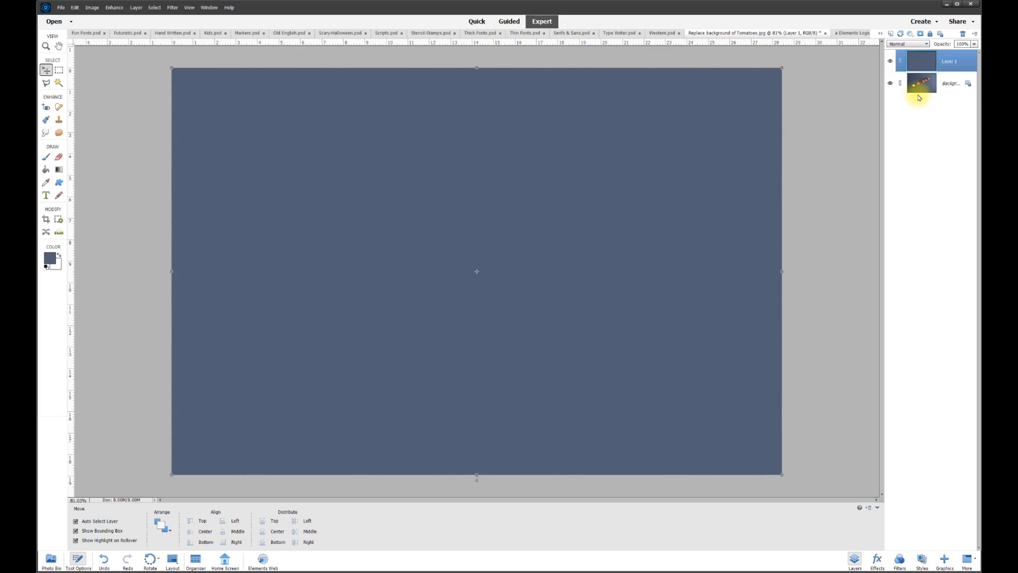
{"action": "left_click", "coordinate": [968, 85]}
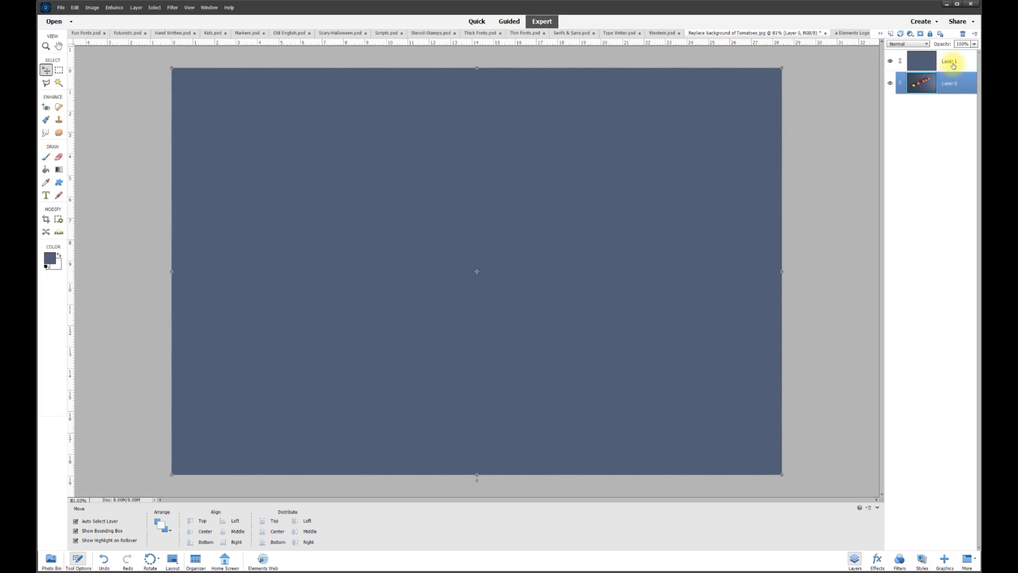
{"action": "left_click_drag", "start_coordinate": [952, 66], "coordinate": [947, 100]}
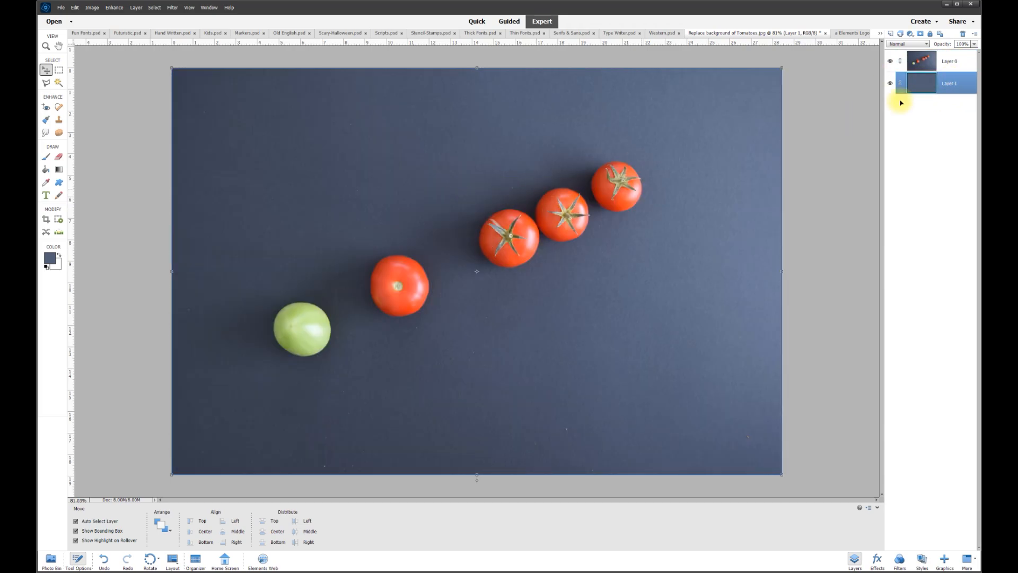
Compare the image with and without the photo layer, and hide the blue fill layer
{"action": "left_click", "coordinate": [892, 62]}
{"action": "left_click", "coordinate": [891, 62]}
{"action": "left_click", "coordinate": [889, 62]}
{"action": "left_click", "coordinate": [890, 63]}
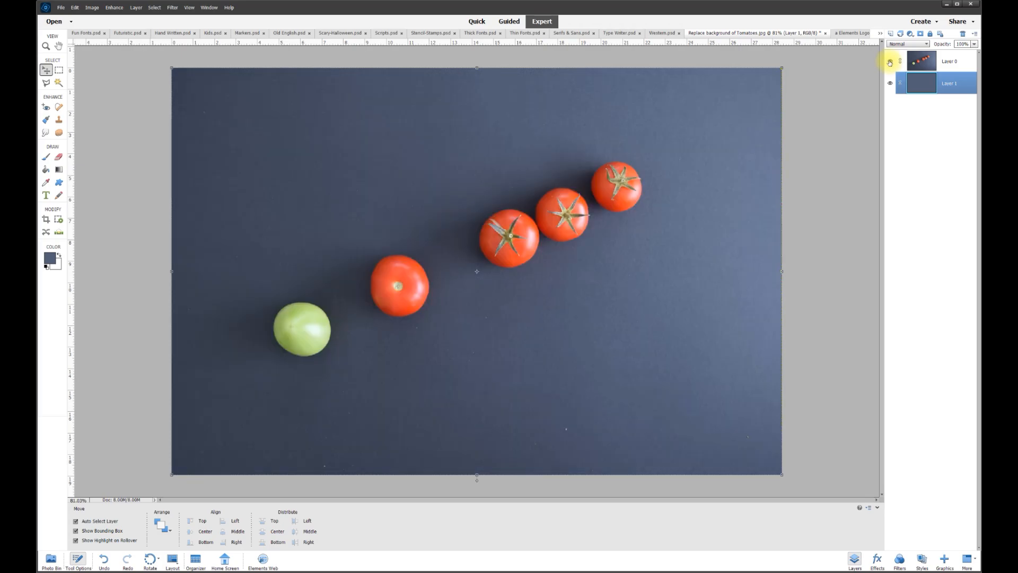
{"action": "left_click", "coordinate": [891, 86]}
{"action": "left_click", "coordinate": [925, 86]}
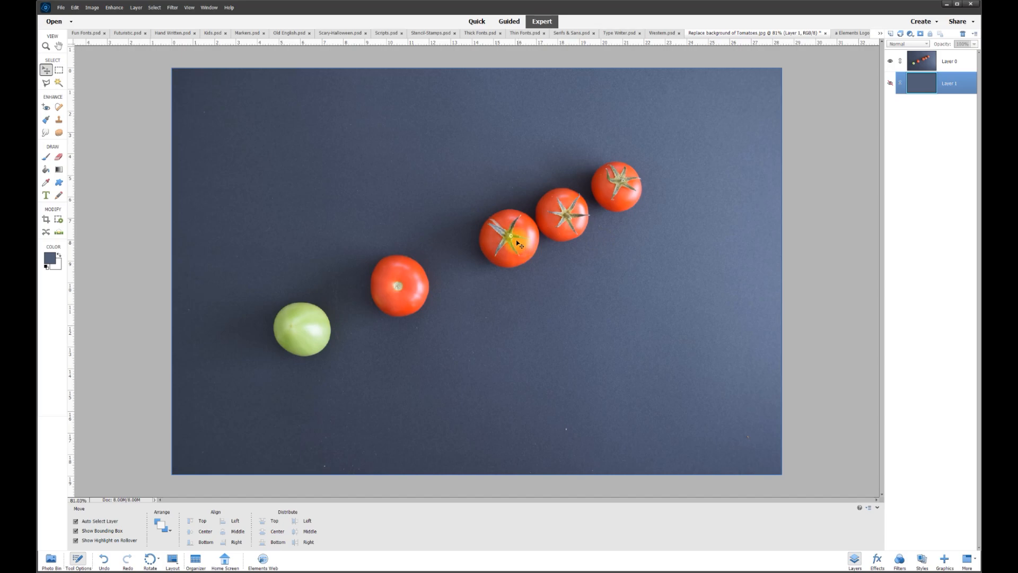
Examine the edges of the tomatoes up close with the Eraser tool active
{"action": "left_click", "coordinate": [59, 157]}
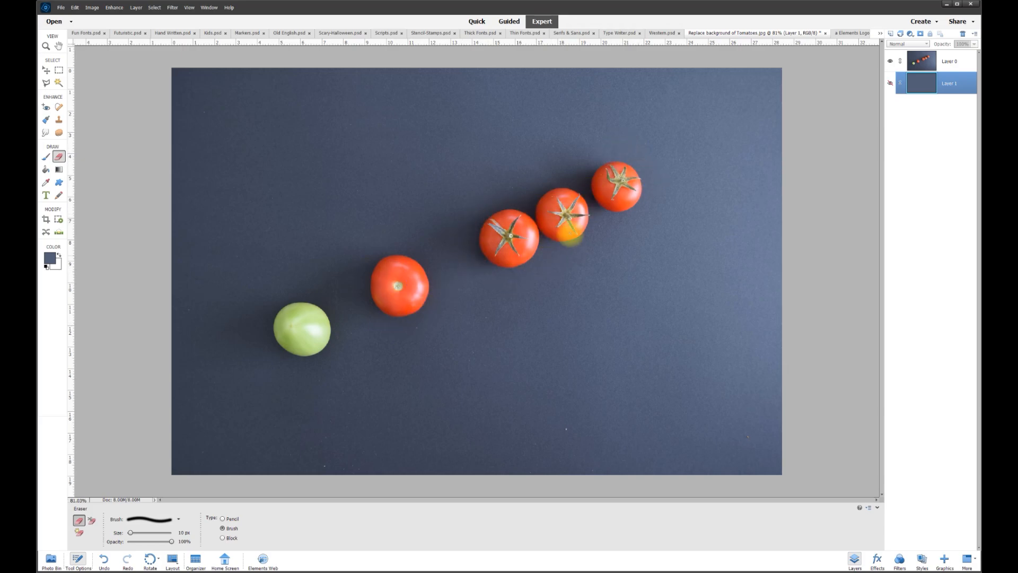
{"action": "scroll", "coordinate": [405, 258], "scroll_direction": "up", "scroll_amount": 3}
{"action": "scroll", "coordinate": [405, 259], "scroll_direction": "up", "scroll_amount": 1}
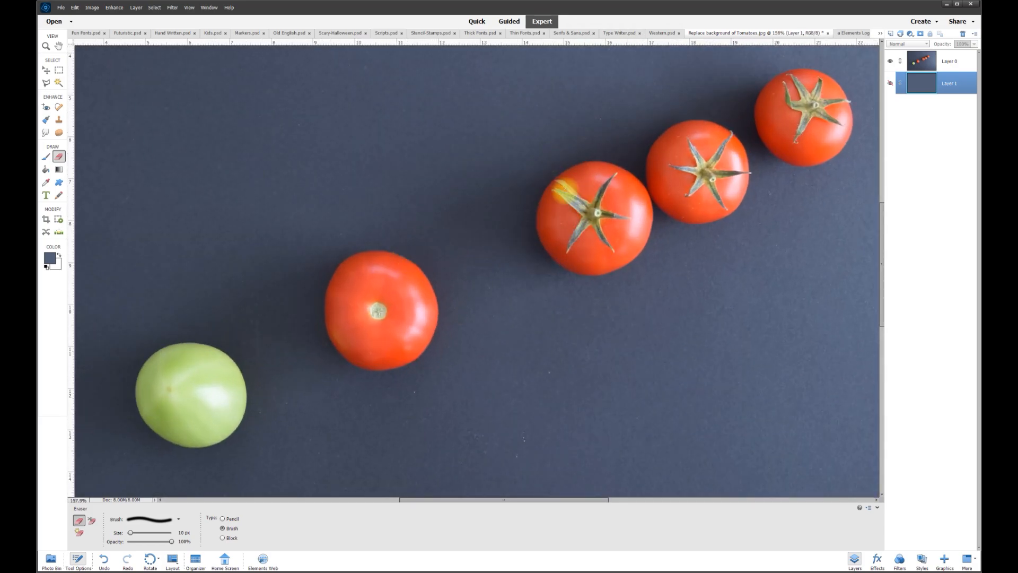
{"action": "scroll", "coordinate": [534, 221], "scroll_direction": "up", "scroll_amount": 4}
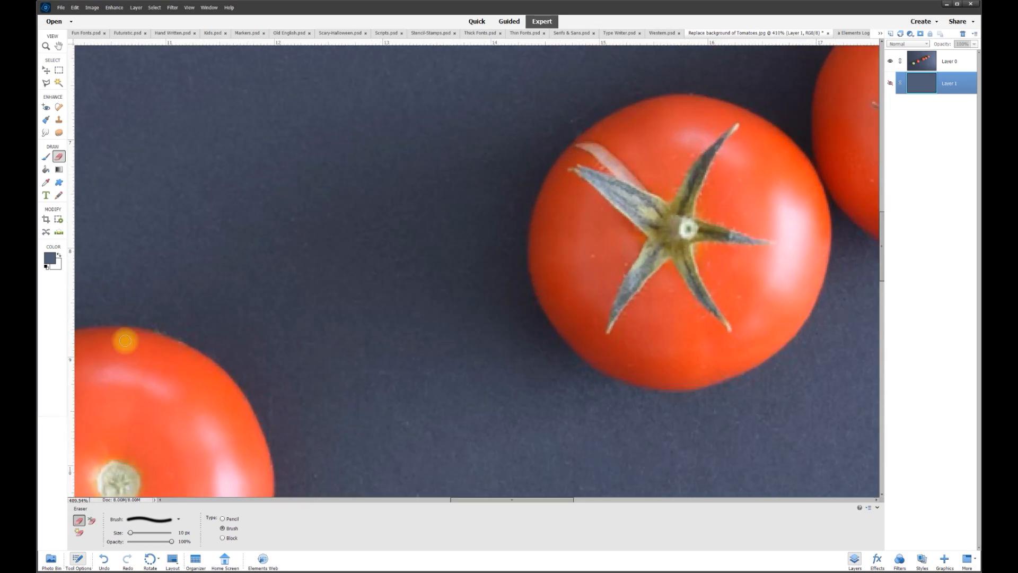
{"action": "scroll", "coordinate": [183, 372], "scroll_direction": "down", "scroll_amount": 5}
{"action": "scroll", "coordinate": [191, 367], "scroll_direction": "down", "scroll_amount": 3}
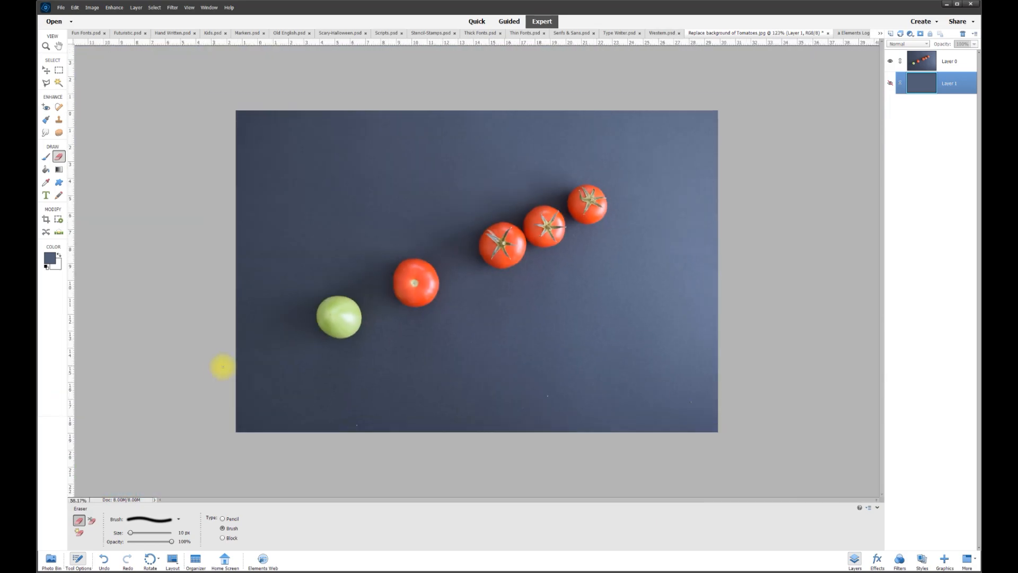
{"action": "scroll", "coordinate": [393, 319], "scroll_direction": "up", "scroll_amount": 1}
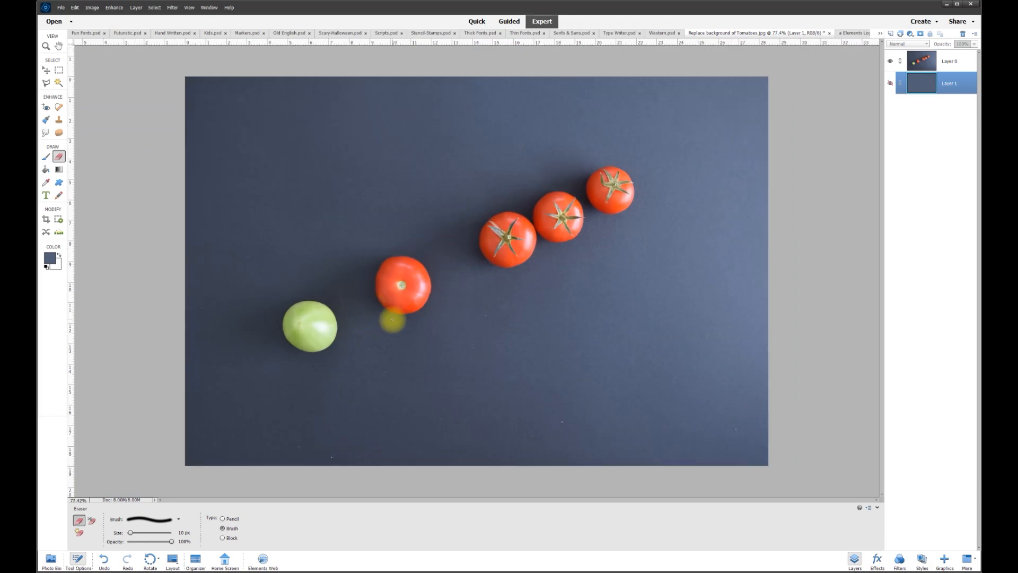
Try deleting the photo layer's background below the tomatoes using the Magic Wand at tolerance 25, and undo the deletion
{"action": "left_click", "coordinate": [59, 83]}
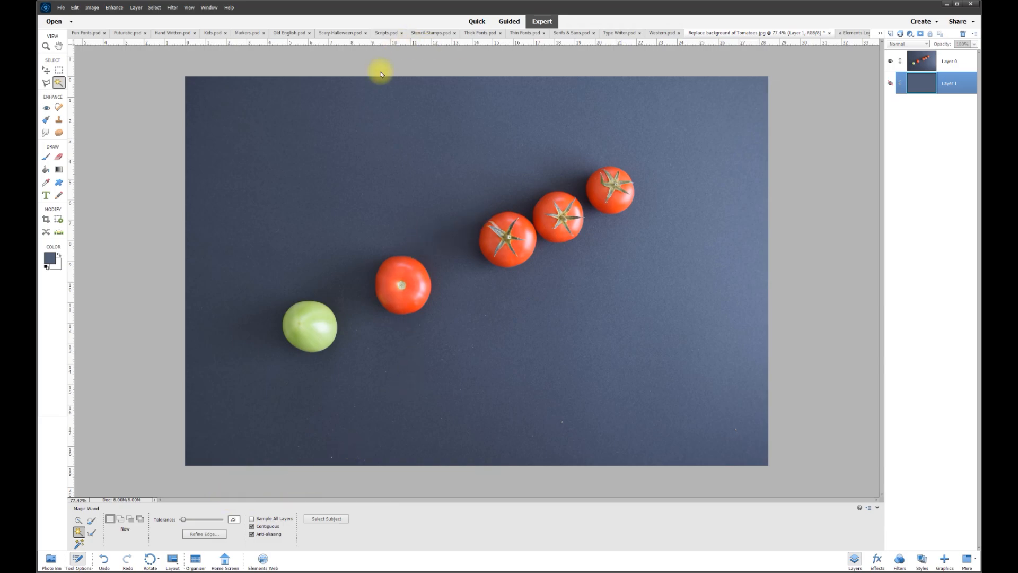
{"action": "left_click", "coordinate": [951, 63]}
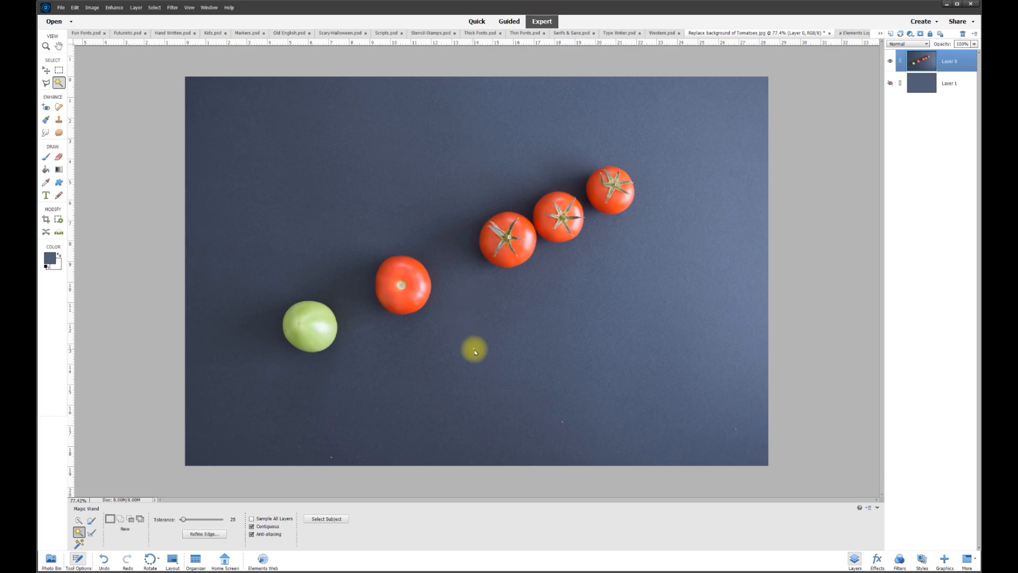
{"action": "left_click", "coordinate": [495, 345]}
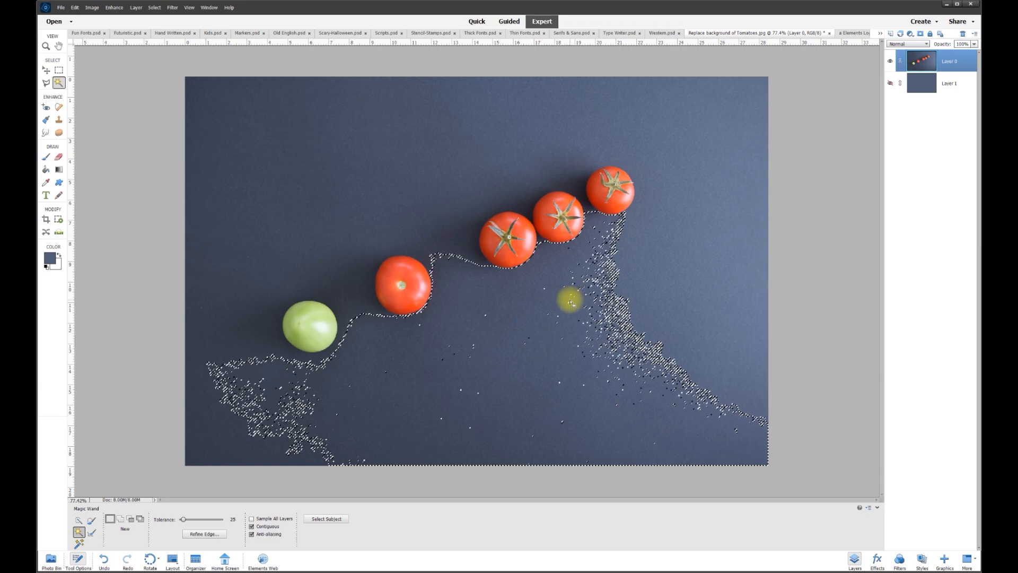
{"action": "key", "text": "Delete"}
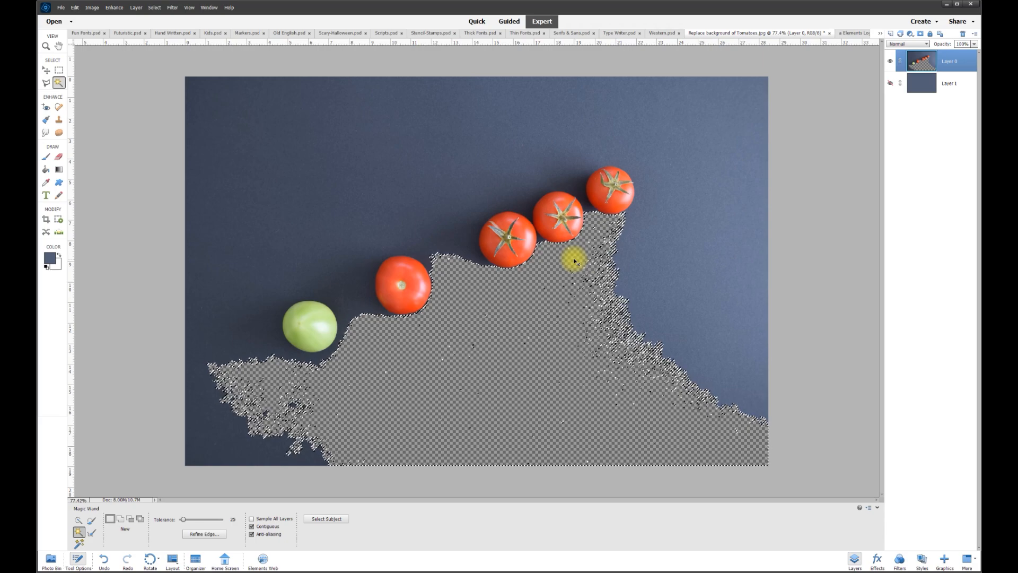
{"action": "key", "text": "ctrl+z"}
{"action": "key", "text": "ctrl+d"}
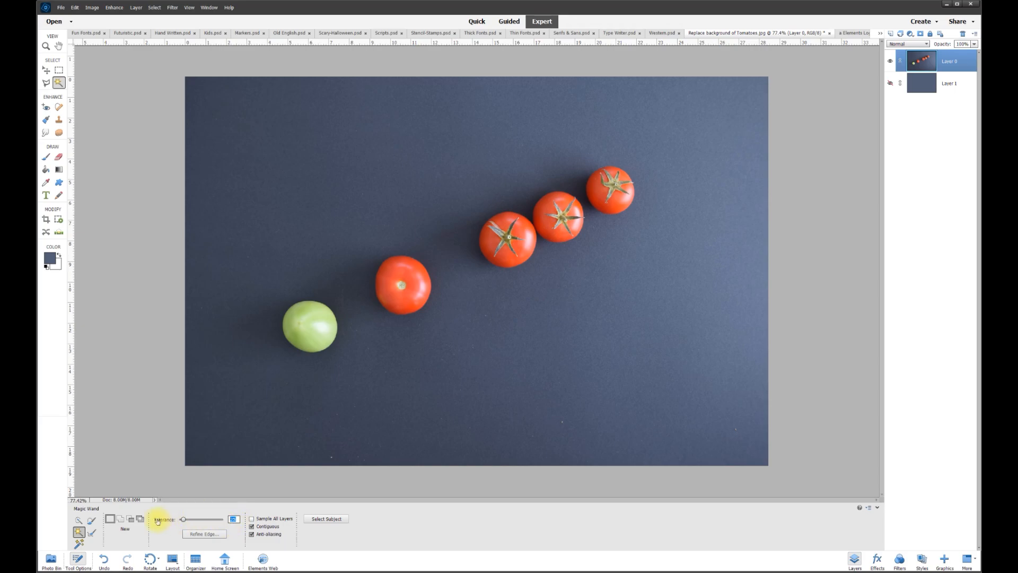
Try deleting the photo's background using the Magic Wand at tolerance 50, inspect the tomato edges, and undo the deletion
{"action": "left_click", "coordinate": [491, 370]}
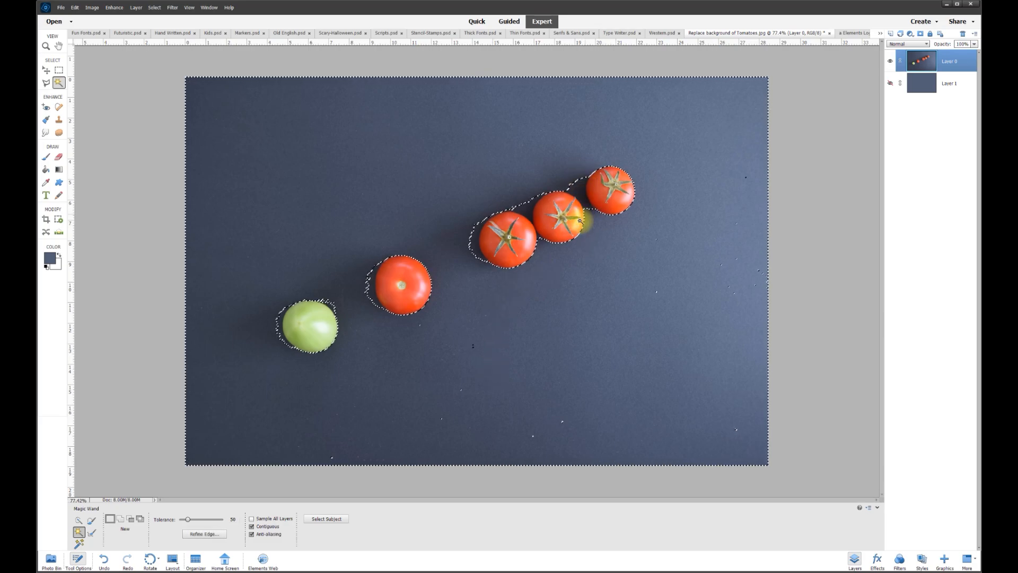
{"action": "key", "text": "Delete"}
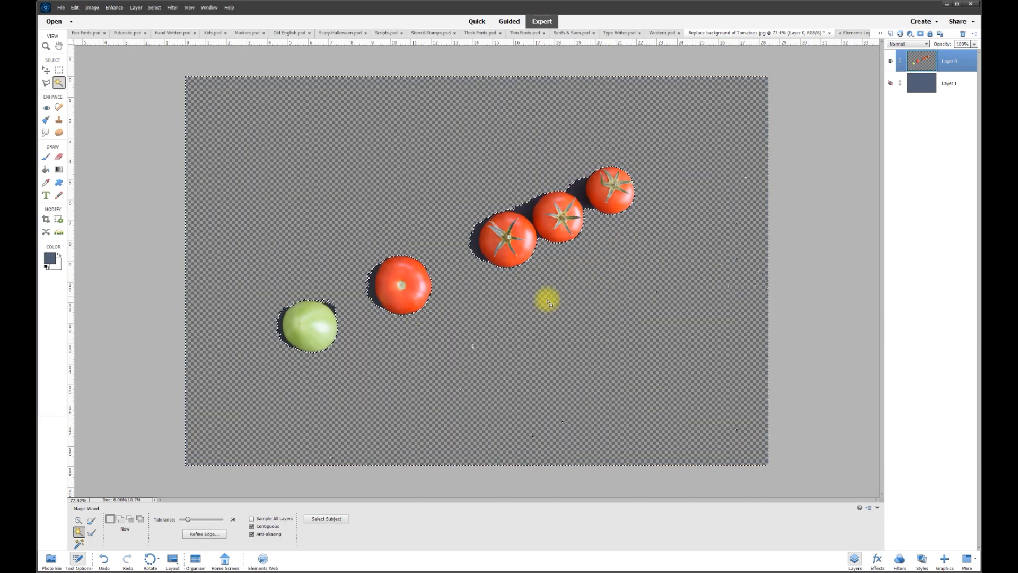
{"action": "scroll", "coordinate": [488, 269], "scroll_direction": "up", "scroll_amount": 5}
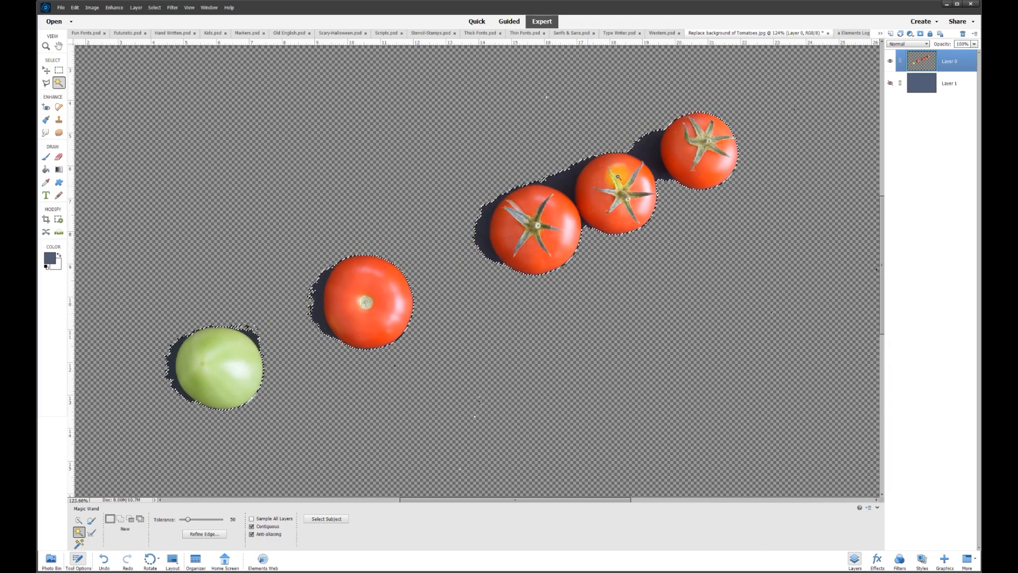
{"action": "scroll", "coordinate": [602, 192], "scroll_direction": "down", "scroll_amount": 5}
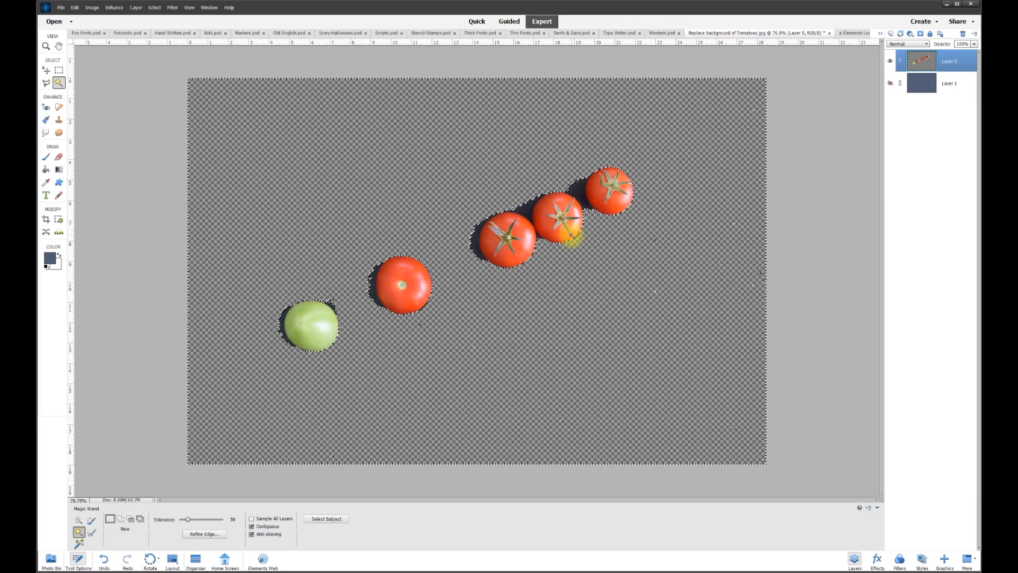
{"action": "key", "text": "ctrl+z"}
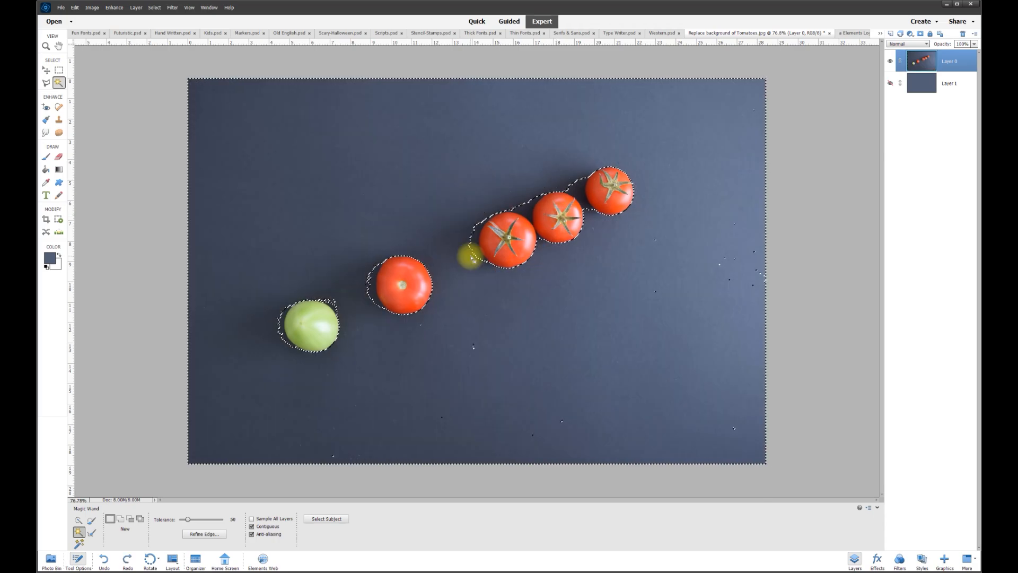
Select the entire background around the tomatoes with the Magic Wand at tolerance 80, delete it and clear the selection
{"action": "left_click", "coordinate": [236, 481]}
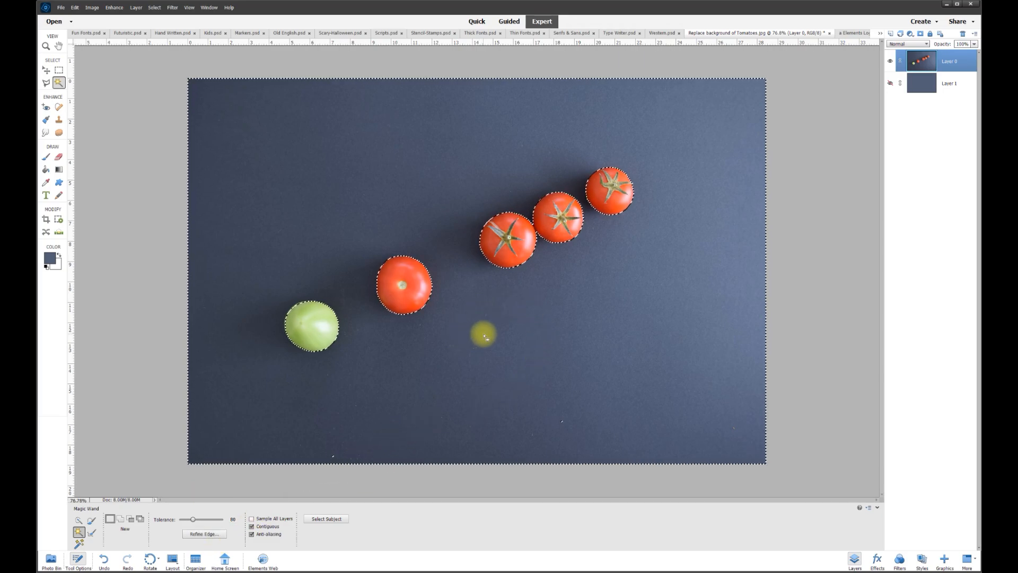
{"action": "scroll", "coordinate": [519, 212], "scroll_direction": "up", "scroll_amount": 5}
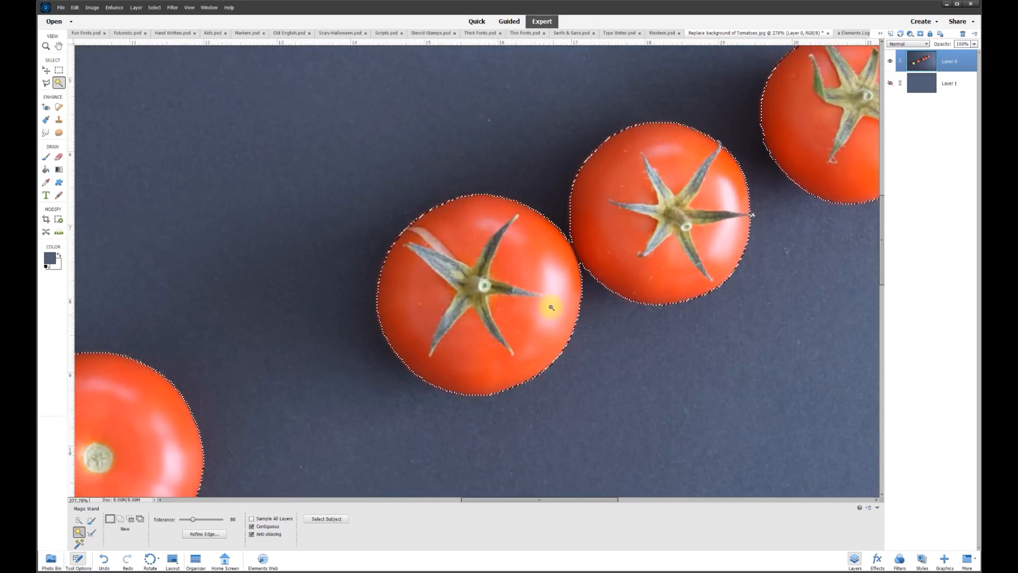
{"action": "scroll", "coordinate": [464, 203], "scroll_direction": "up", "scroll_amount": 1}
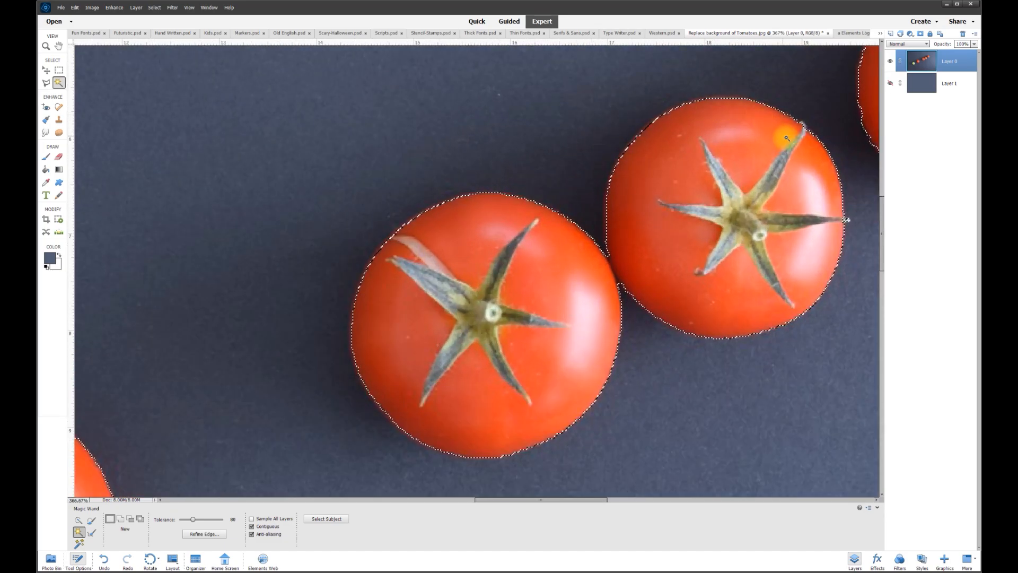
{"action": "scroll", "coordinate": [743, 321], "scroll_direction": "down", "scroll_amount": 2}
{"action": "scroll", "coordinate": [742, 321], "scroll_direction": "down", "scroll_amount": 4}
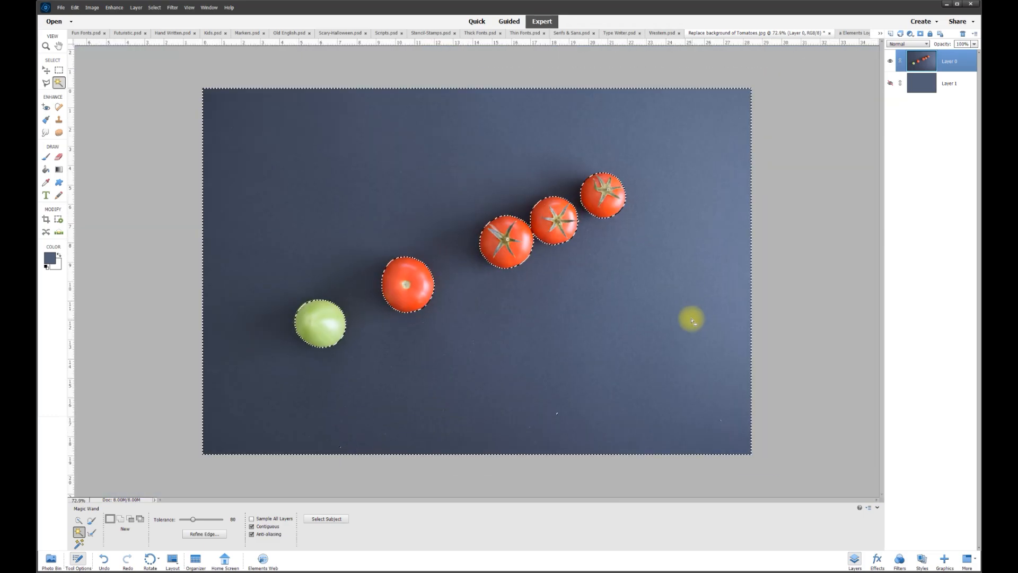
{"action": "key", "text": "Delete"}
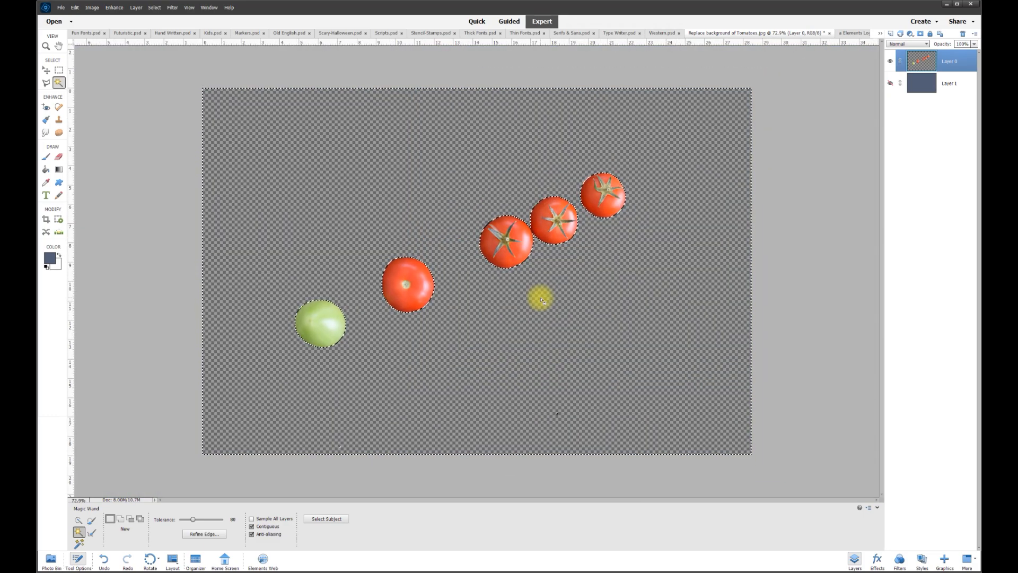
{"action": "key", "text": "ctrl+d"}
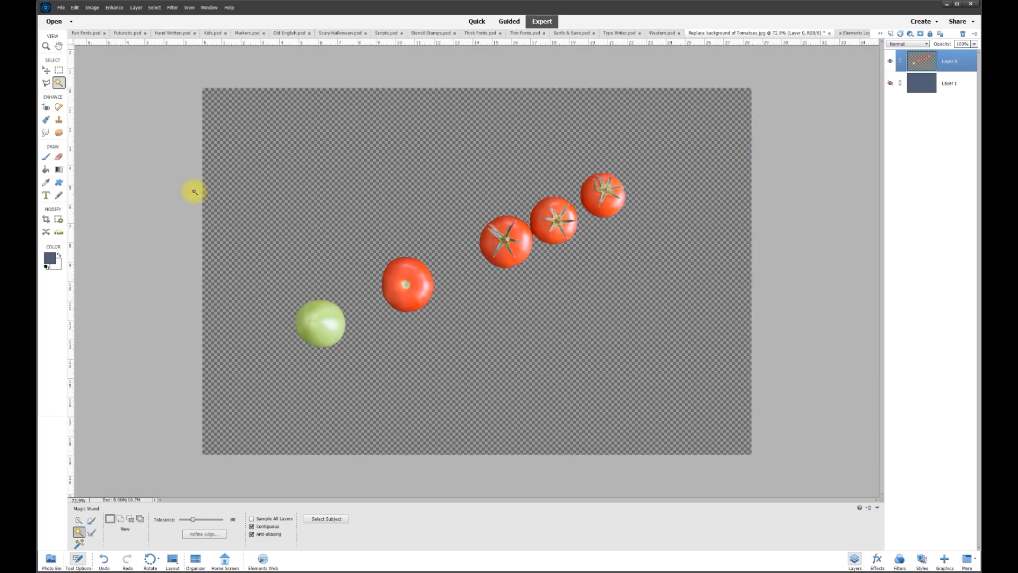
{"action": "left_click", "coordinate": [47, 70]}
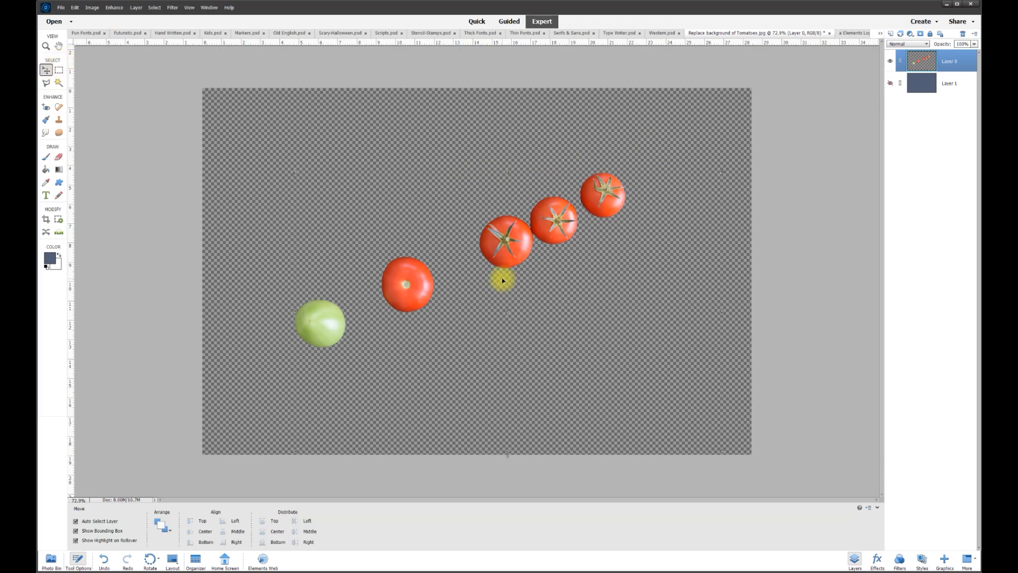
Shift the cut-out tomatoes slightly to the right and show the slate-blue layer behind them
{"action": "mouse_move", "coordinate": [516, 238]}
{"action": "left_mouse_down"}
{"action": "mouse_move", "coordinate": [595, 234]}
{"action": "mouse_move", "coordinate": [483, 161]}
{"action": "mouse_move", "coordinate": [557, 246]}
{"action": "mouse_move", "coordinate": [527, 239]}
{"action": "mouse_move", "coordinate": [568, 267]}
{"action": "mouse_move", "coordinate": [545, 248]}
{"action": "mouse_move", "coordinate": [528, 254]}
{"action": "mouse_move", "coordinate": [533, 239]}
{"action": "left_mouse_up"}
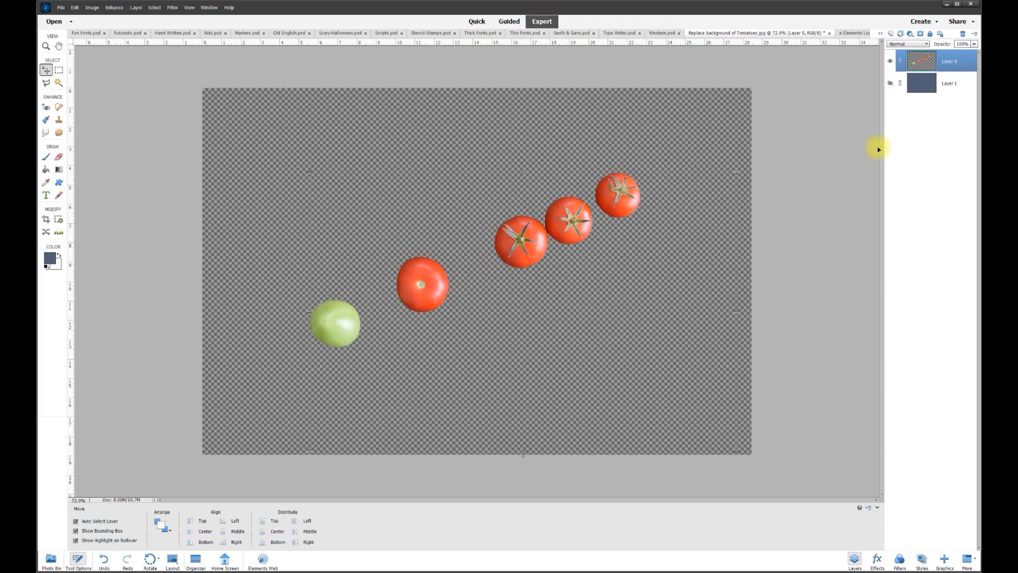
{"action": "left_click", "coordinate": [890, 84]}
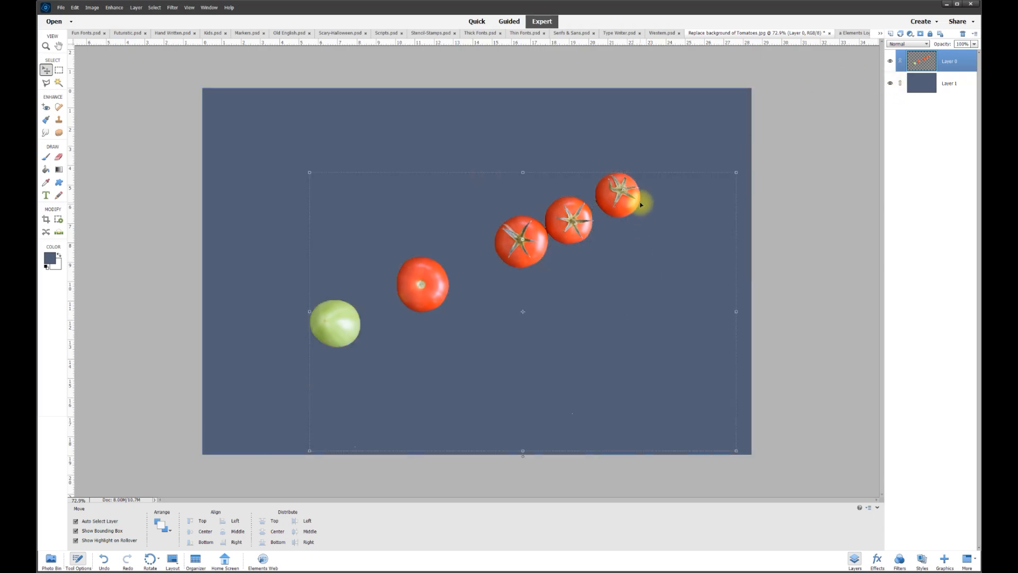
{"action": "left_click", "coordinate": [638, 148]}
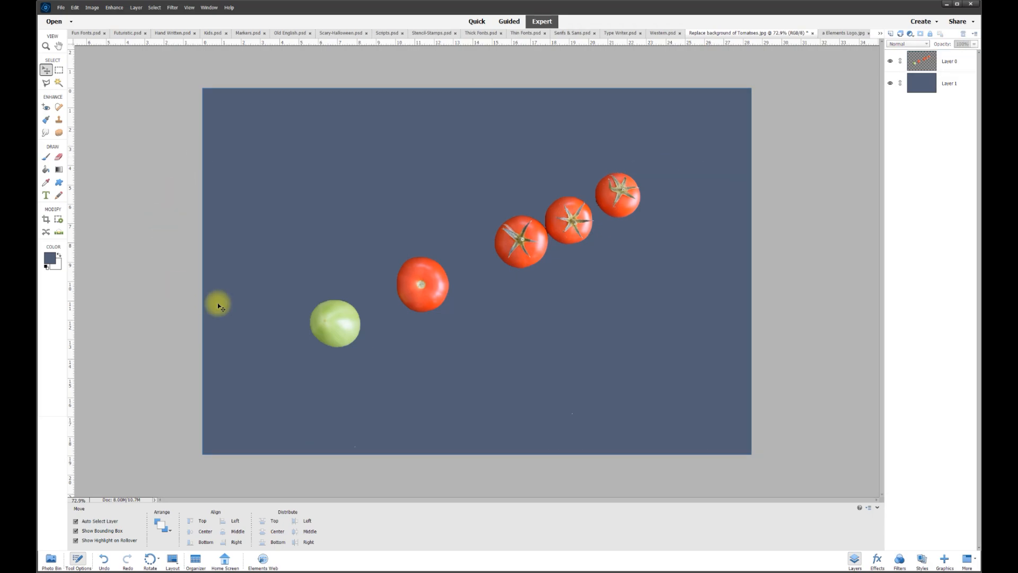
Duplicate the tomato layer with a slight offset and remove the original layer
{"action": "left_click_drag", "start_coordinate": [566, 229], "coordinate": [530, 242]}
{"action": "left_click", "coordinate": [525, 240]}
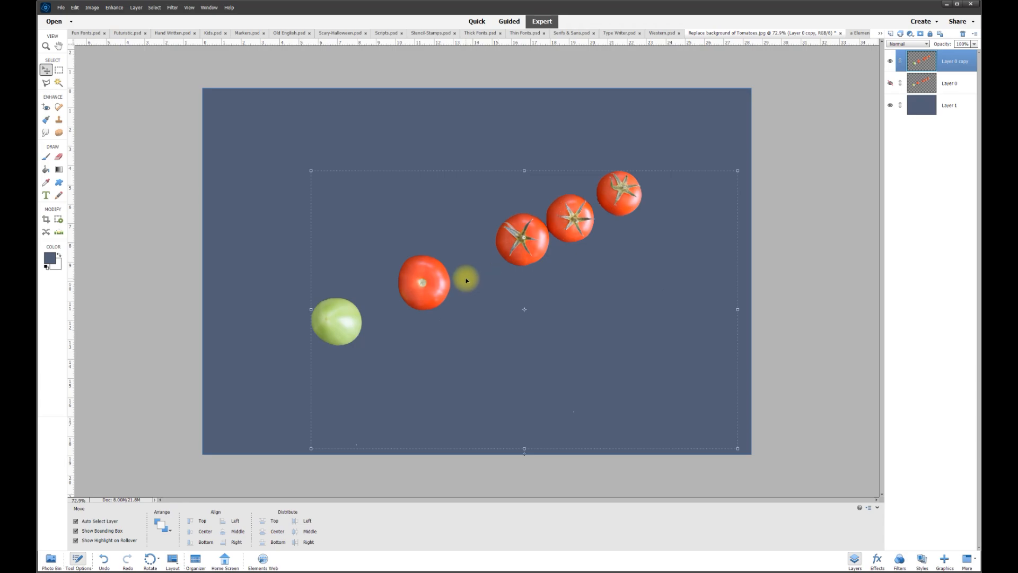
Enable a drop shadow in the duplicated tomato layer's style settings, keeping the tomatoes in view
{"action": "right_click", "coordinate": [534, 248]}
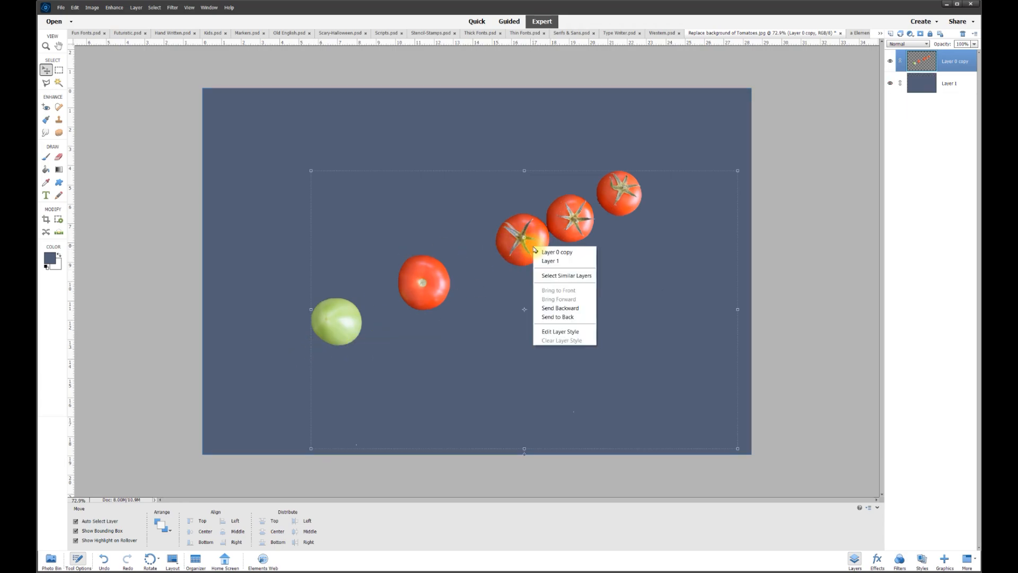
{"action": "left_click", "coordinate": [564, 333]}
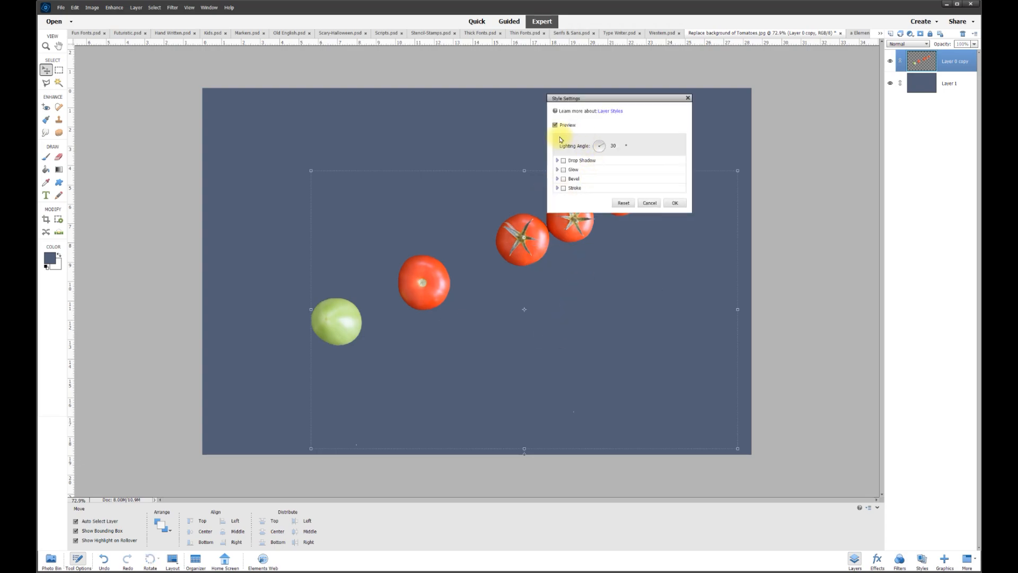
{"action": "left_click_drag", "start_coordinate": [608, 103], "coordinate": [288, 100]}
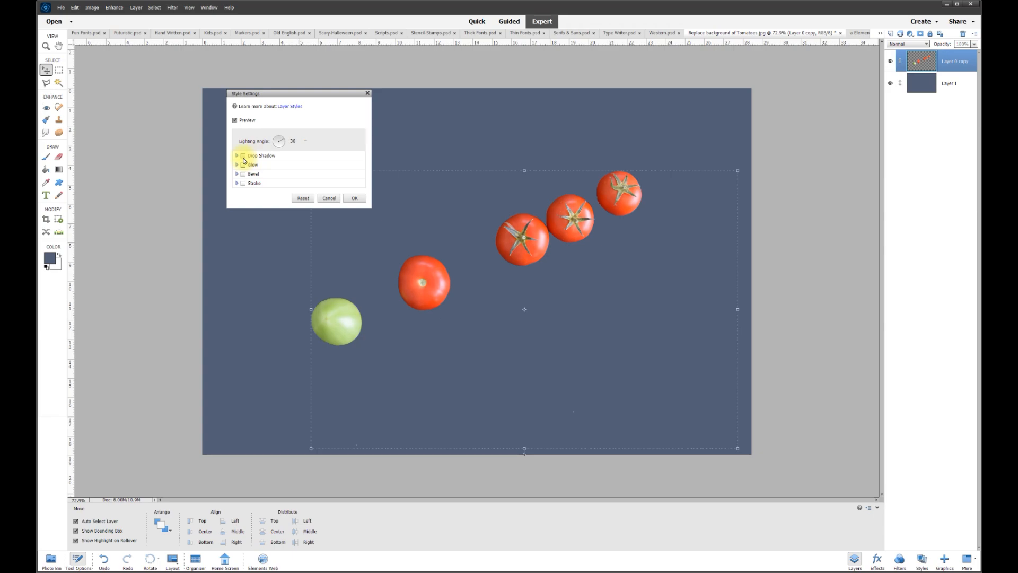
{"action": "left_click", "coordinate": [243, 157]}
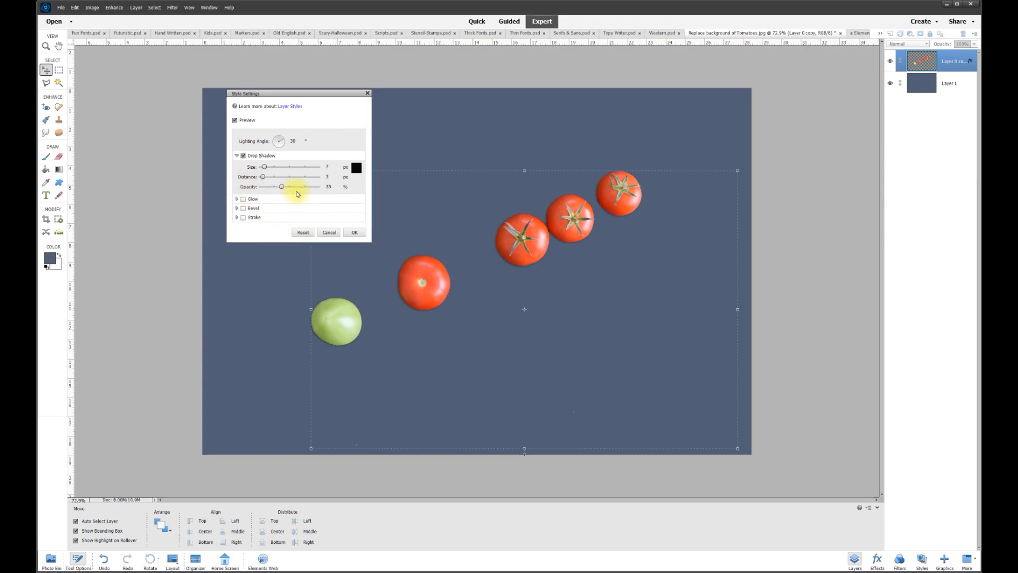
Try a stronger drop shadow with 100% opacity, a size of about 86 px and a distance of about 187 px
{"action": "left_click_drag", "start_coordinate": [281, 187], "coordinate": [325, 186]}
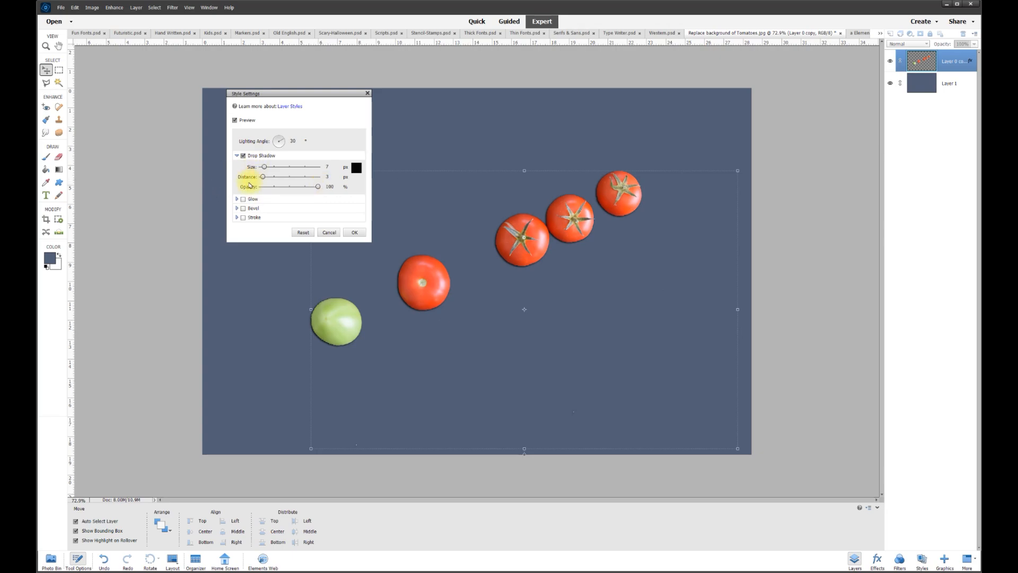
{"action": "left_click_drag", "start_coordinate": [265, 168], "coordinate": [276, 167]}
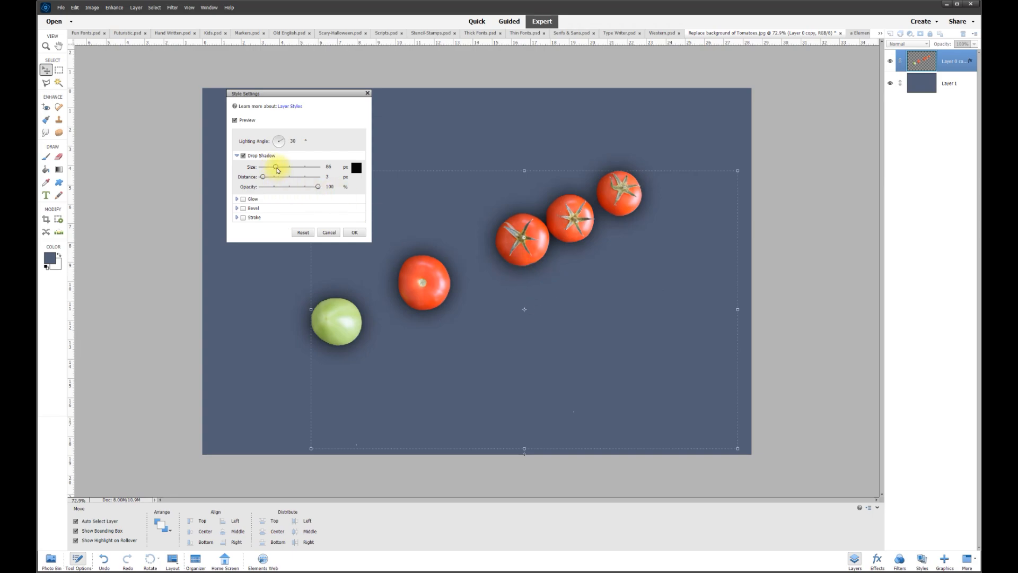
{"action": "left_click_drag", "start_coordinate": [265, 179], "coordinate": [291, 178]}
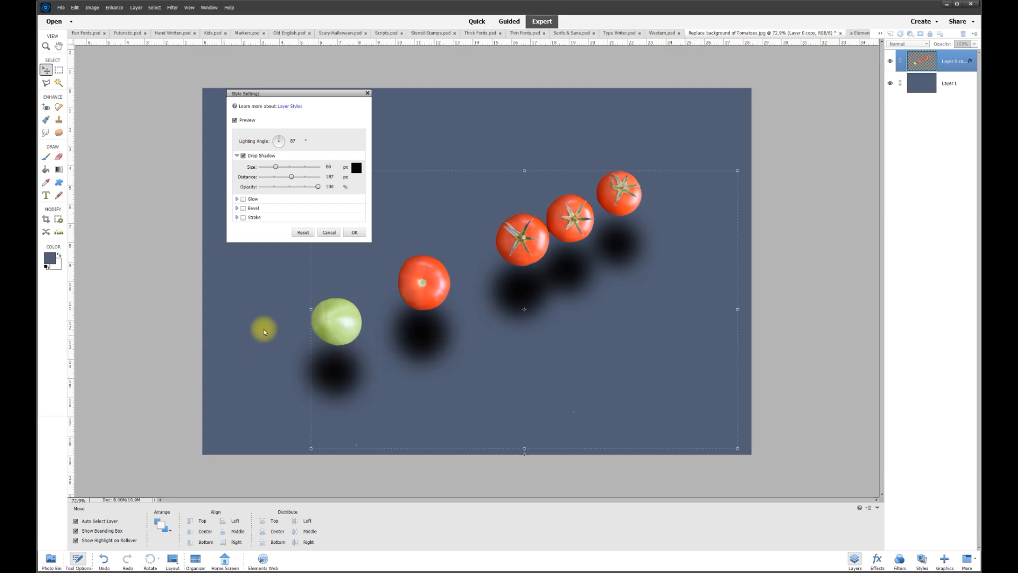
Set the lighting angle to 27° and the drop shadow's distance to 100 px
{"action": "mouse_move", "coordinate": [280, 140]}
{"action": "left_mouse_down"}
{"action": "mouse_move", "coordinate": [283, 153]}
{"action": "mouse_move", "coordinate": [269, 142]}
{"action": "mouse_move", "coordinate": [292, 139]}
{"action": "mouse_move", "coordinate": [281, 158]}
{"action": "mouse_move", "coordinate": [298, 141]}
{"action": "mouse_move", "coordinate": [290, 145]}
{"action": "left_mouse_up"}
{"action": "left_click", "coordinate": [294, 139]}
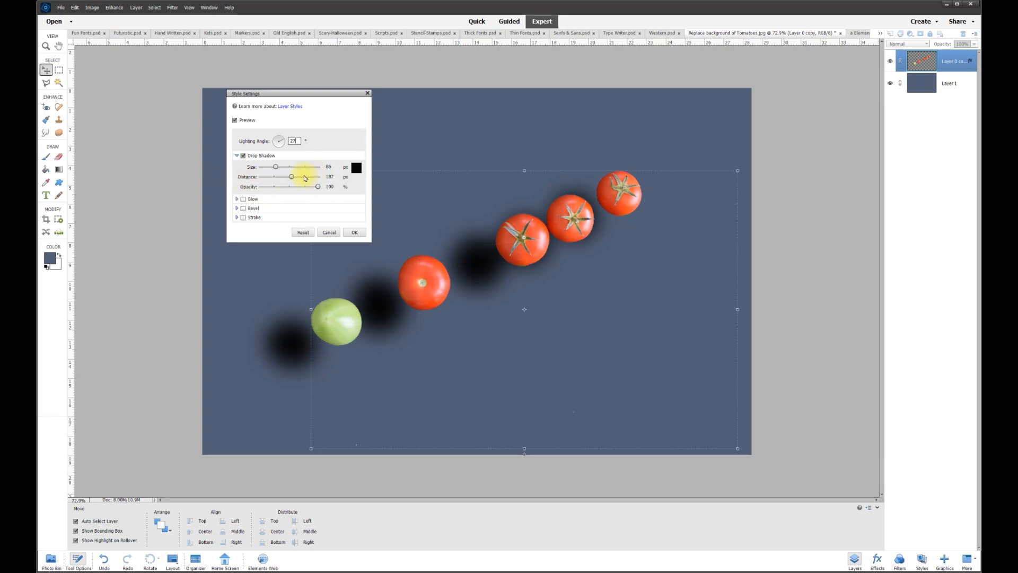
{"action": "left_click_drag", "start_coordinate": [293, 179], "coordinate": [239, 162]}
{"action": "type", "text": "100"}
Set the drop shadow's size to 80 px
{"action": "left_click", "coordinate": [331, 167]}
{"action": "left_click_drag", "start_coordinate": [275, 168], "coordinate": [276, 169]}
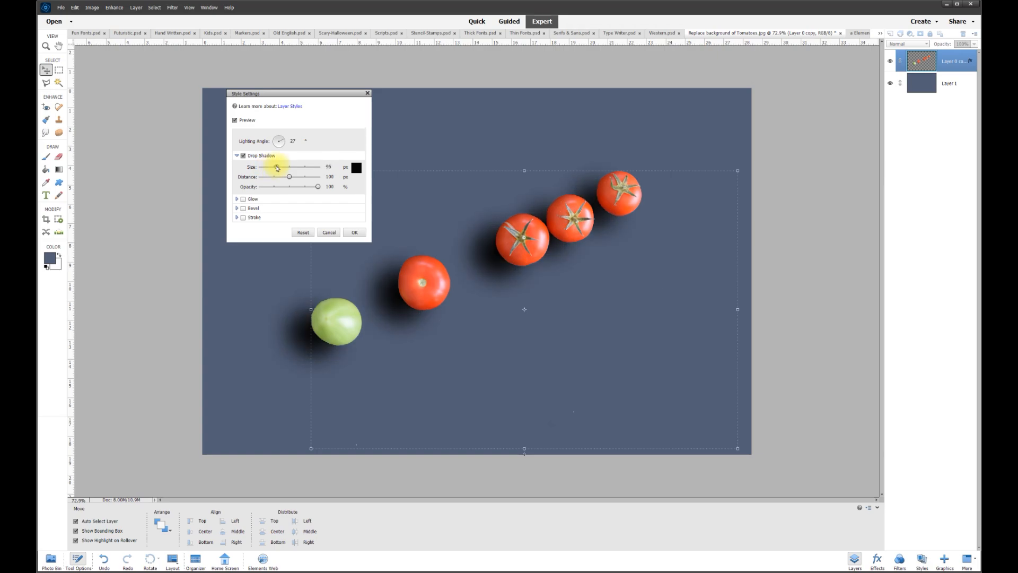
{"action": "left_click_drag", "start_coordinate": [273, 169], "coordinate": [275, 169]}
{"action": "left_click", "coordinate": [333, 167]}
{"action": "type", "text": "80"}
Set the drop shadow's opacity to 65%, apply the style settings and deselect the tomato layer
{"action": "left_click_drag", "start_coordinate": [319, 190], "coordinate": [298, 189]}
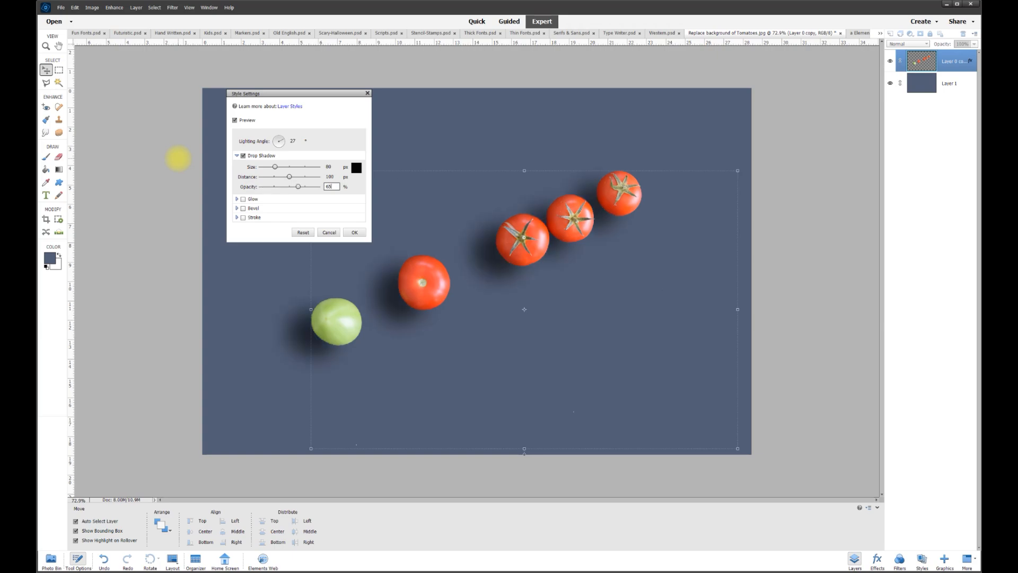
{"action": "left_click", "coordinate": [363, 235]}
{"action": "left_click", "coordinate": [181, 228]}
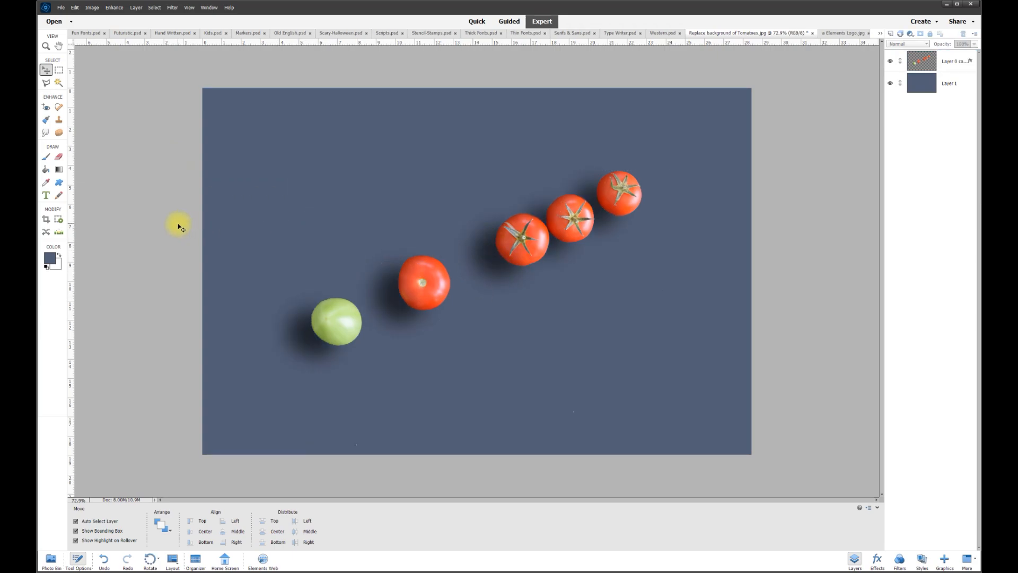
Move the shadowed tomatoes slightly up and to the left on the slate-blue background, and deselect the layer
{"action": "scroll", "coordinate": [219, 215], "scroll_direction": "up", "scroll_amount": 1}
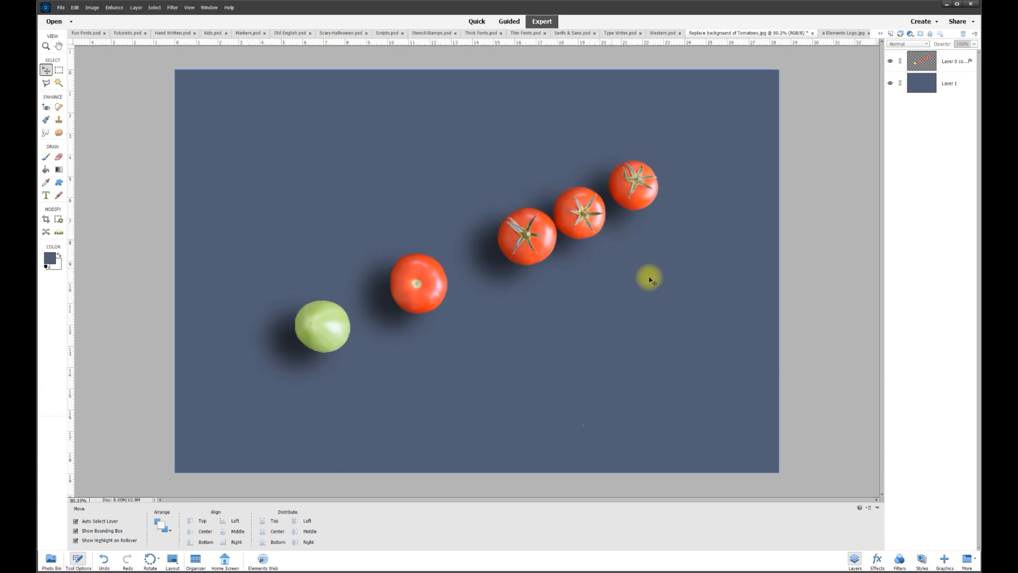
{"action": "left_click_drag", "start_coordinate": [505, 246], "coordinate": [291, 352]}
{"action": "left_click_drag", "start_coordinate": [417, 290], "coordinate": [402, 273]}
{"action": "key", "text": "ctrl+minus"}
{"action": "key", "text": "ctrl+minus"}
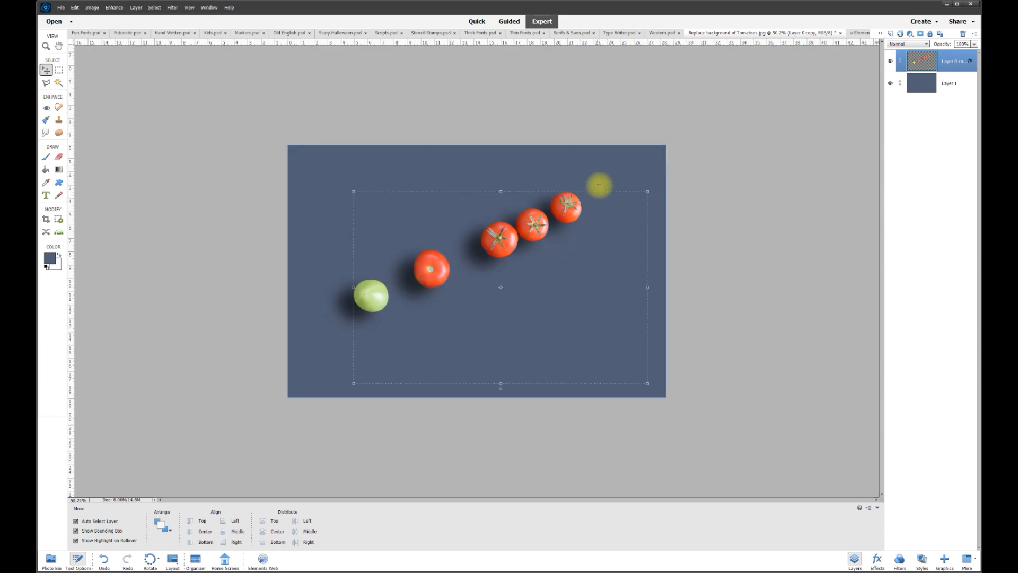
{"action": "key", "text": "ctrl+0"}
{"action": "left_click", "coordinate": [844, 258]}
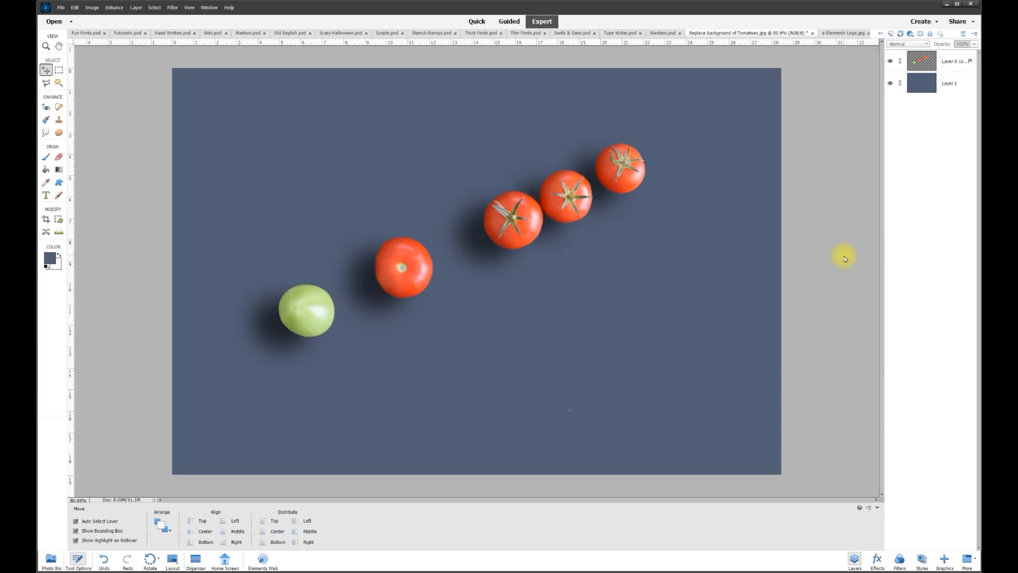